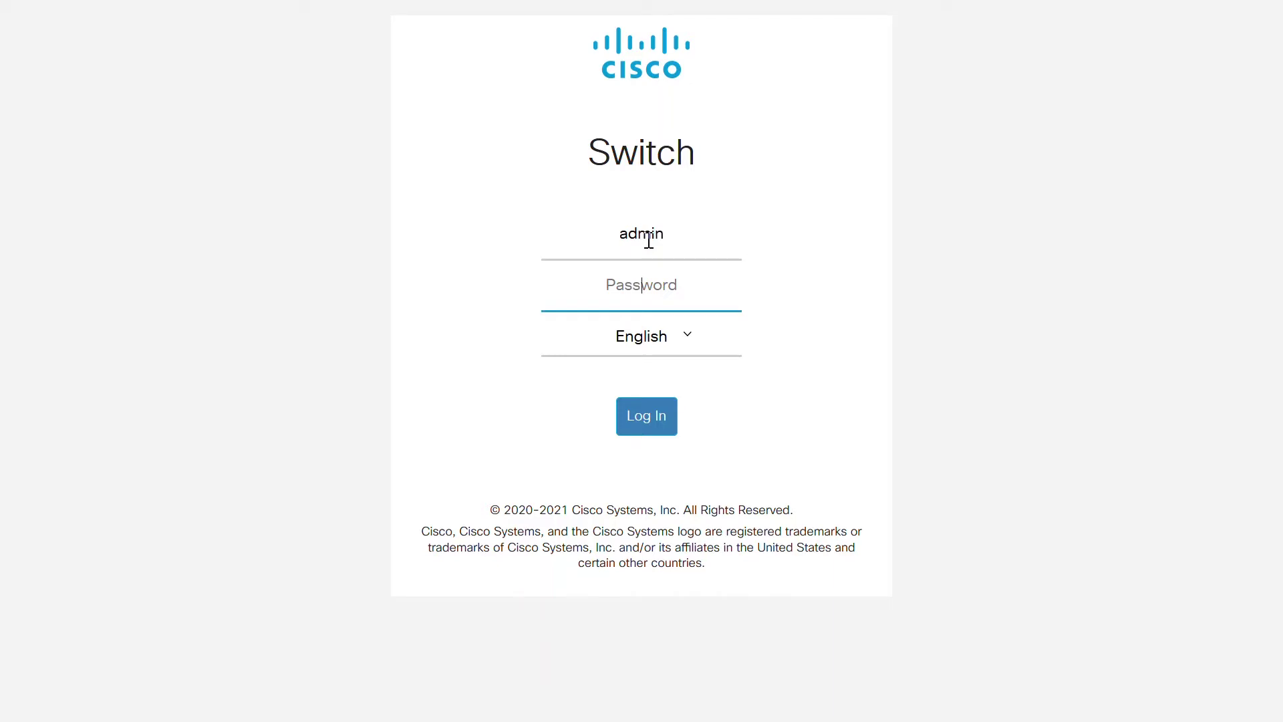
Step: Log in with the switch password and switch the display mode to Advanced
click(648, 428)
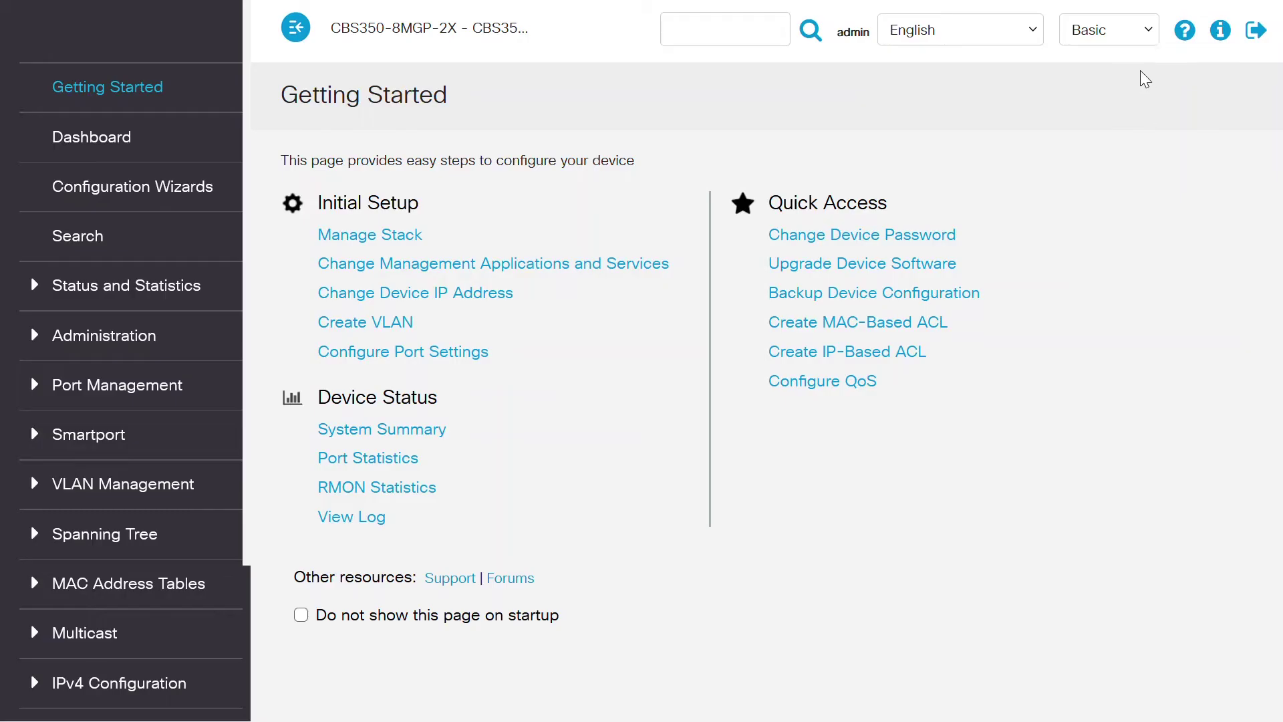
click(1137, 33)
click(1117, 97)
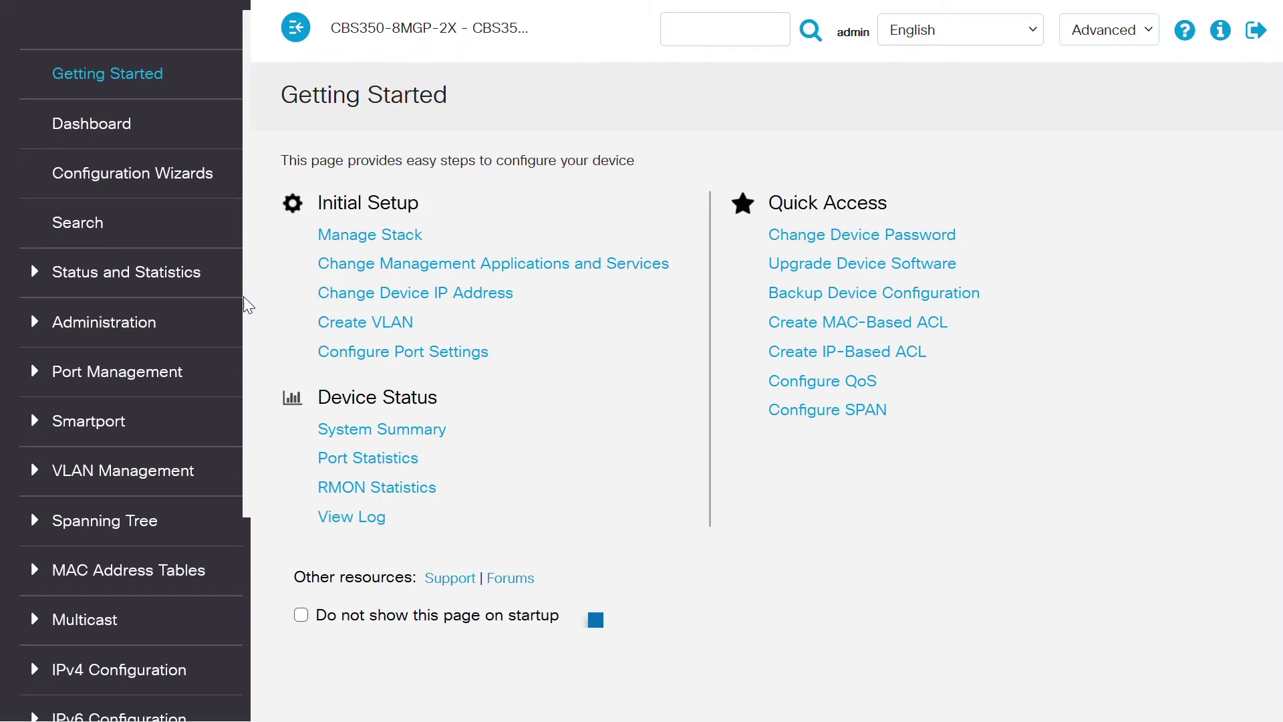
Step: Open VLAN Settings to view default VLAN 1 and VLAN 50 named VoIP
click(146, 460)
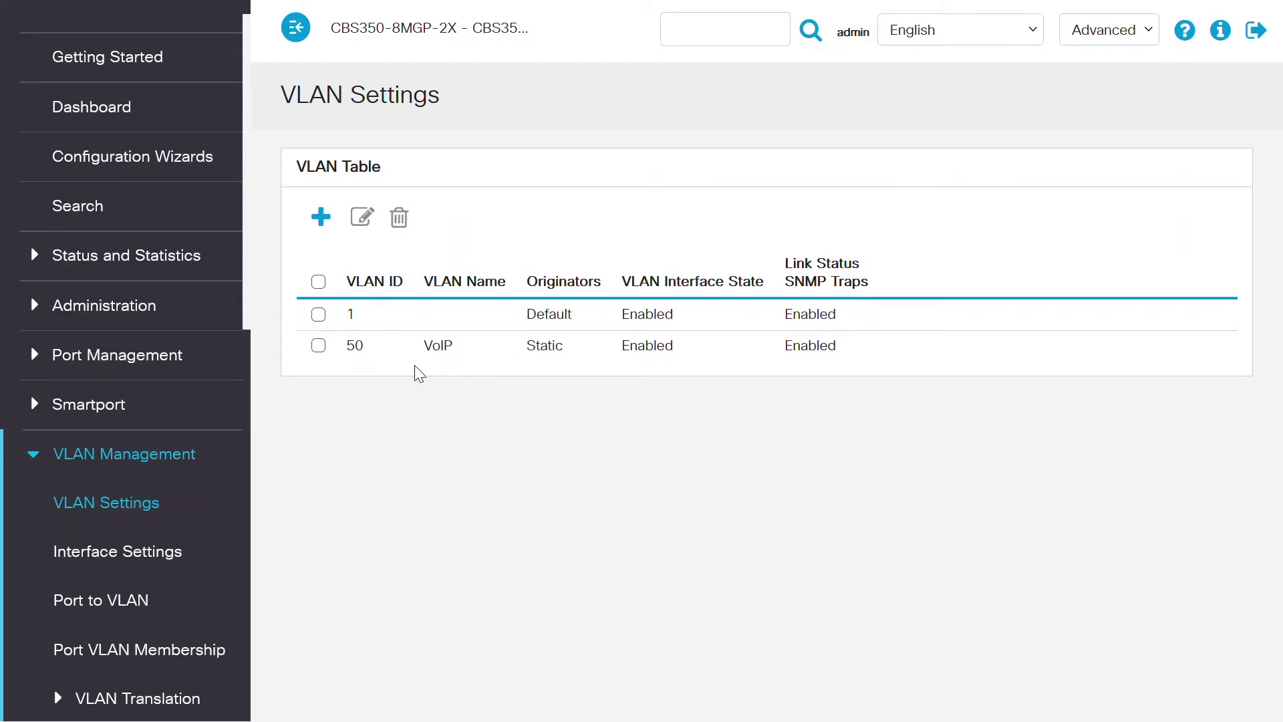
drag(248, 318, 252, 515)
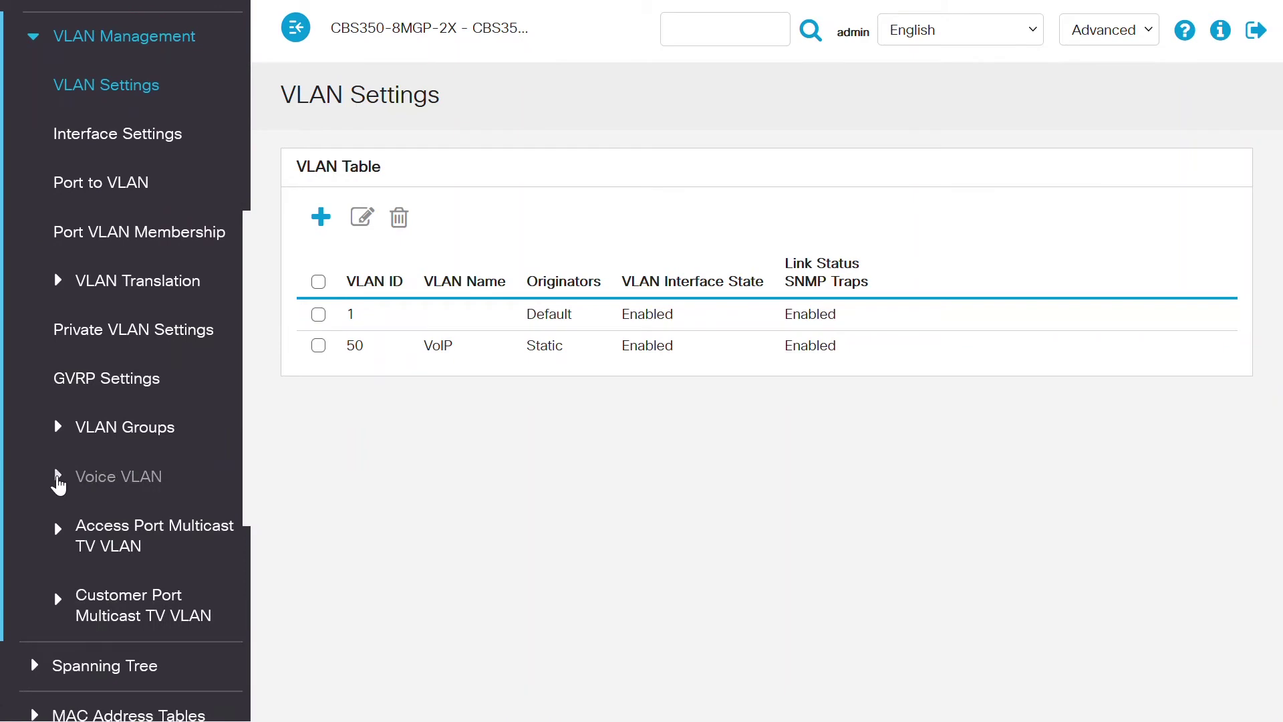
Step: Open Voice VLAN Properties to check voice VLAN 50, CoS 5 and DSCP 46
click(58, 486)
click(132, 528)
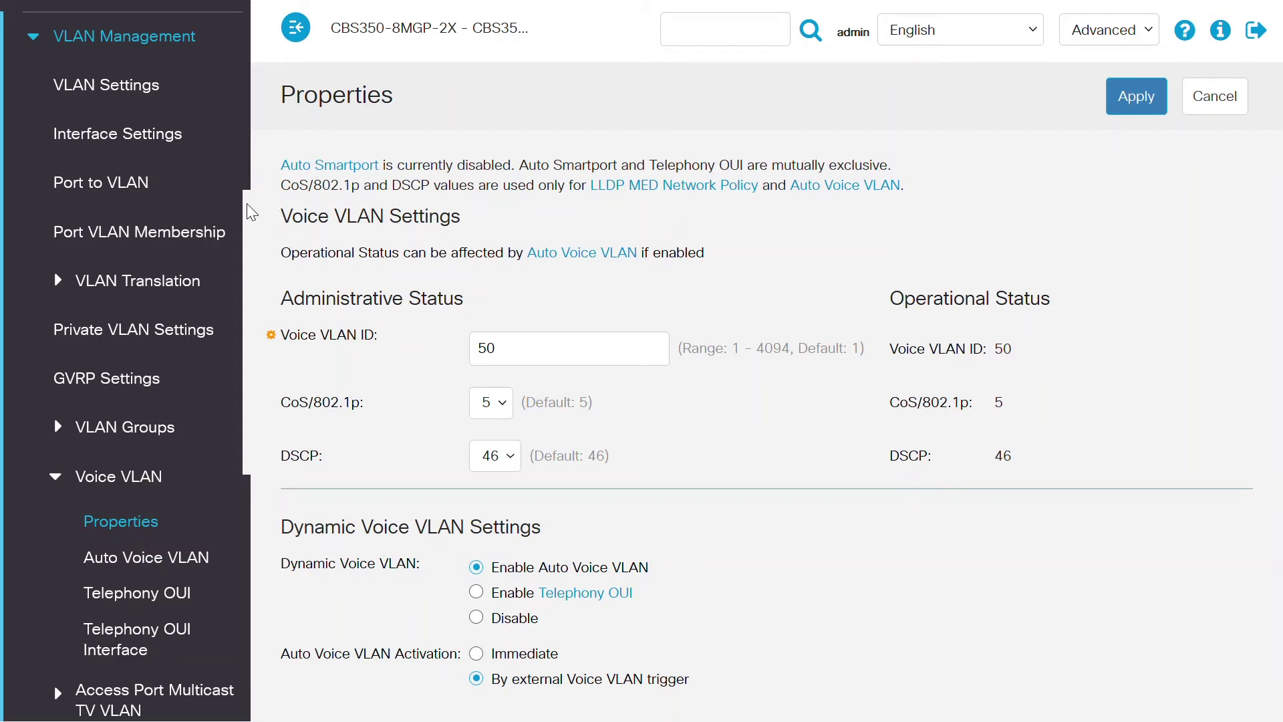
scroll(167, 234, up, 5)
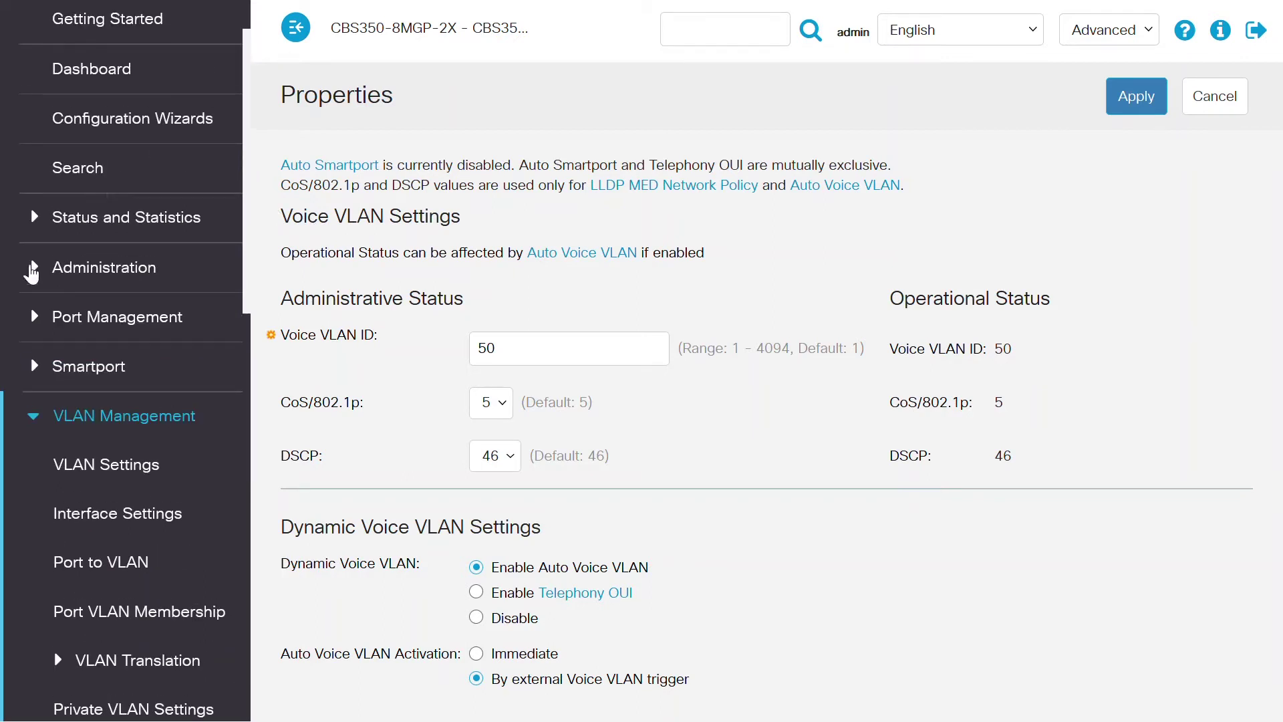
Step: Go through Administration > Discovery - LLDP Properties to the LLDP MED Network Policy page
click(32, 269)
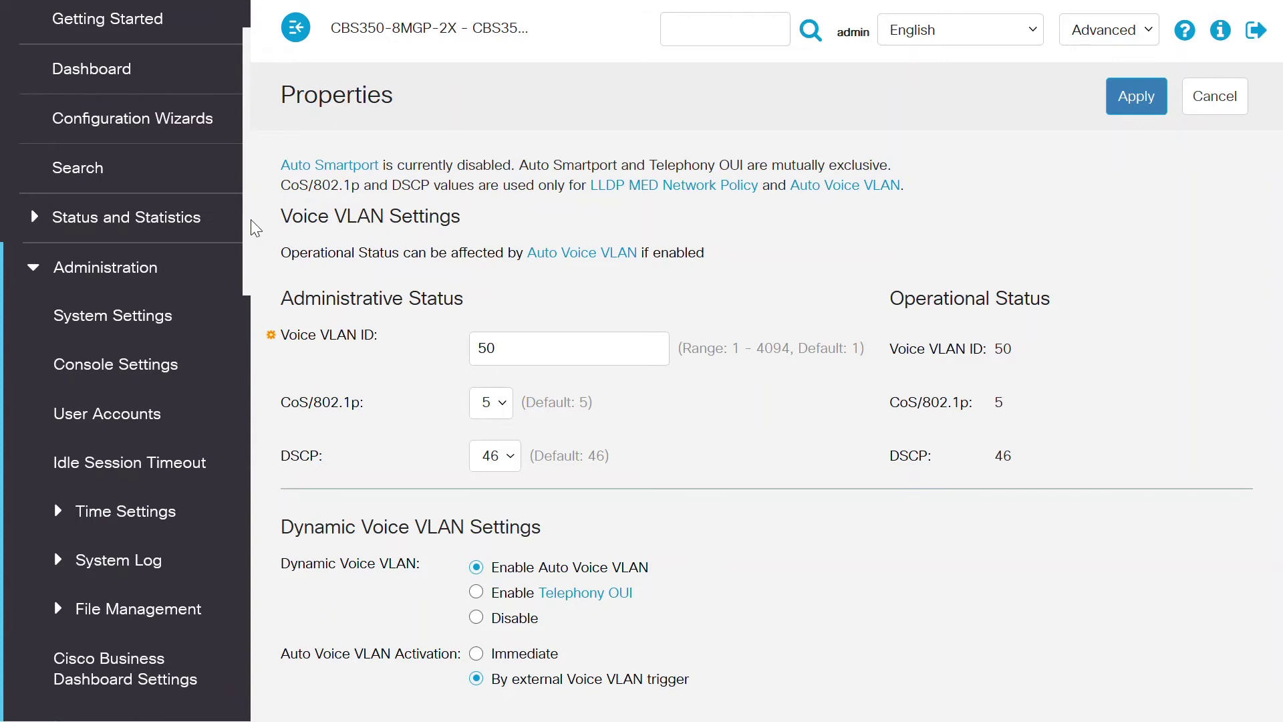
drag(253, 231, 274, 455)
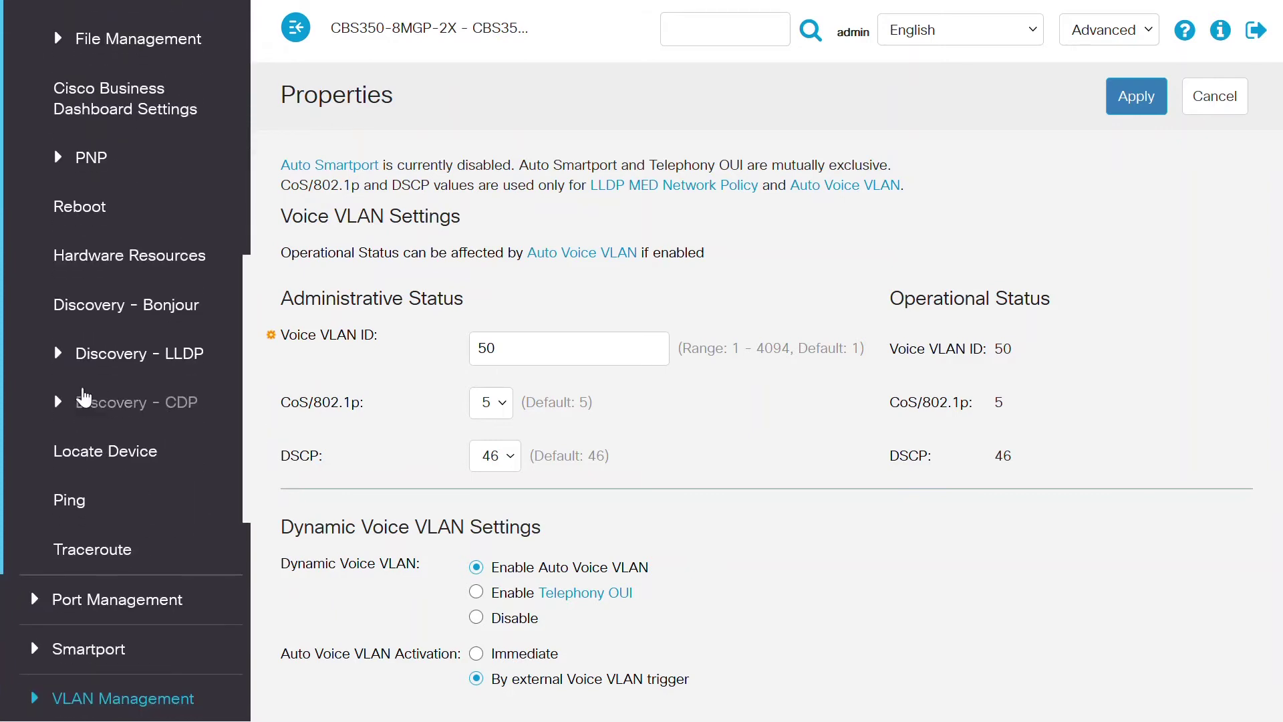
click(52, 354)
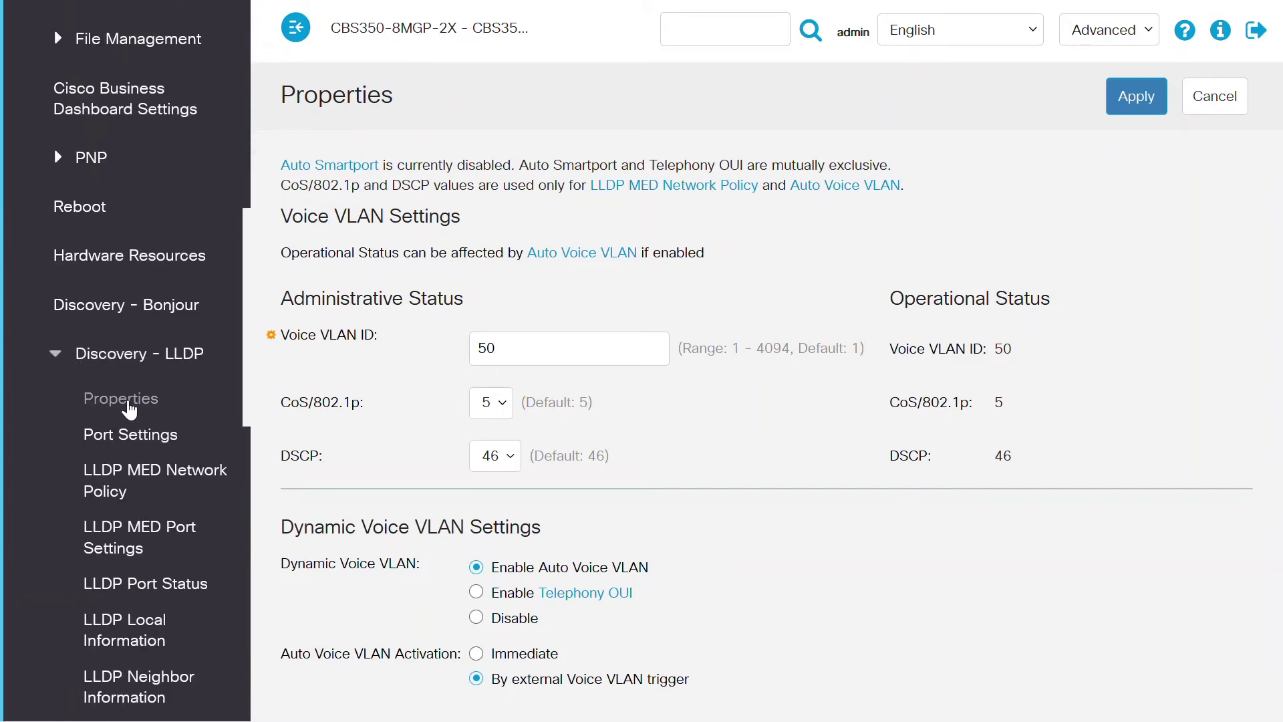
click(127, 401)
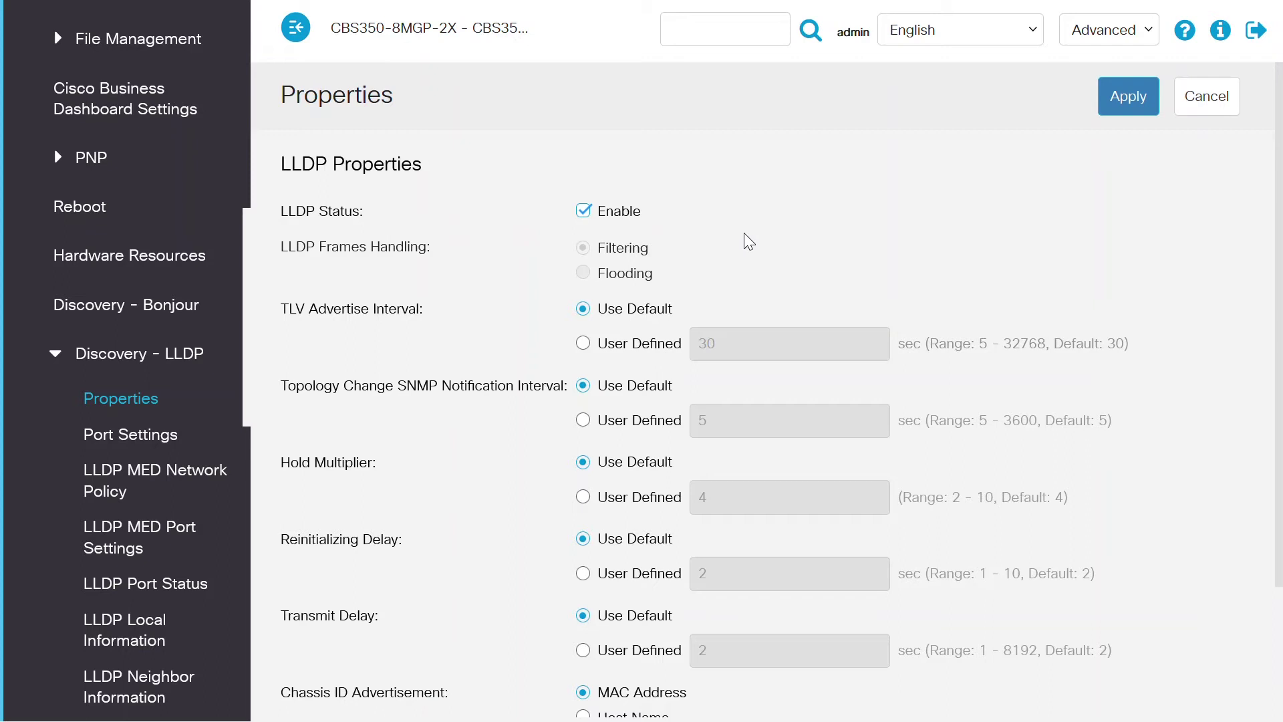
click(149, 480)
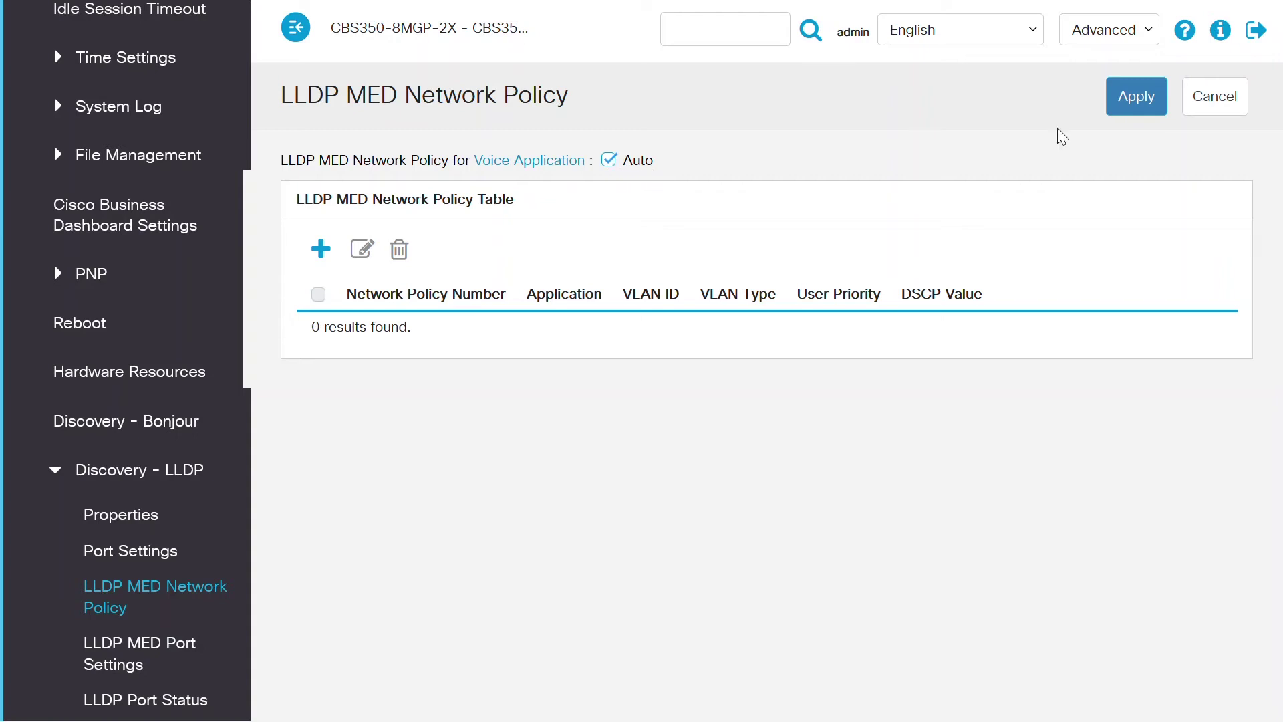
Step: Apply the Voice Application setting and start adding a new LLDP MED network policy
click(1136, 100)
click(327, 255)
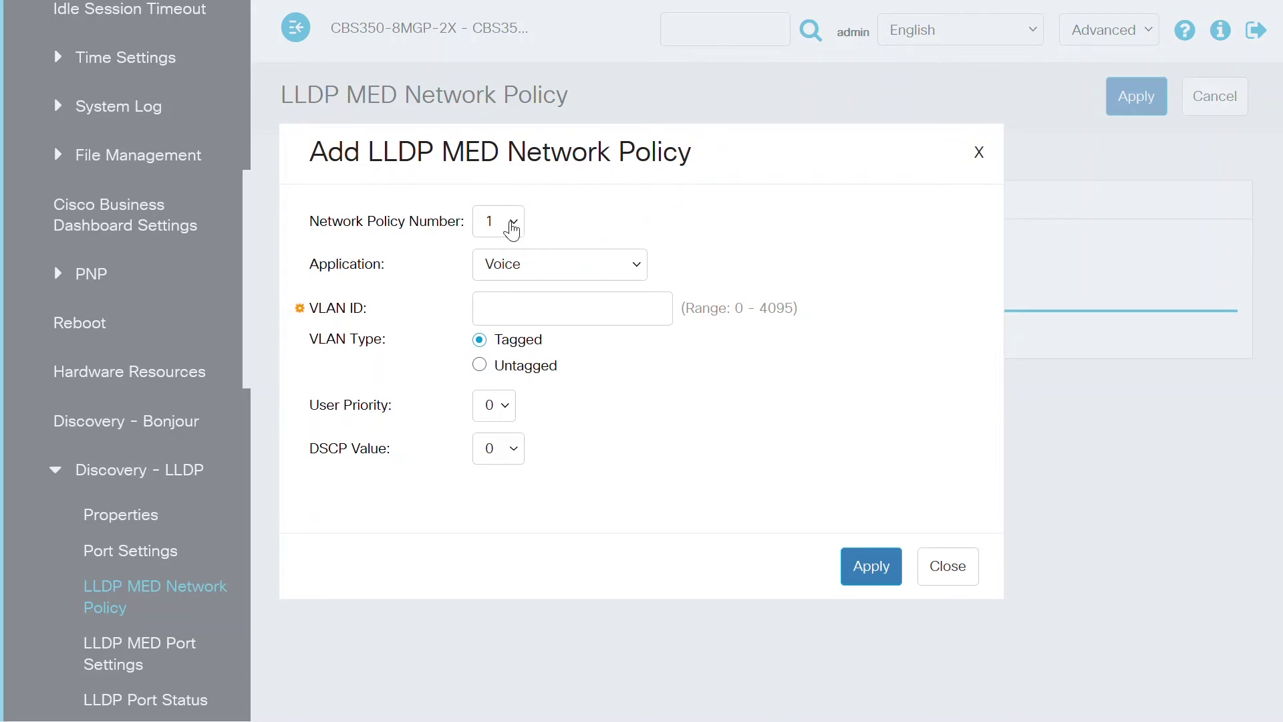
click(512, 224)
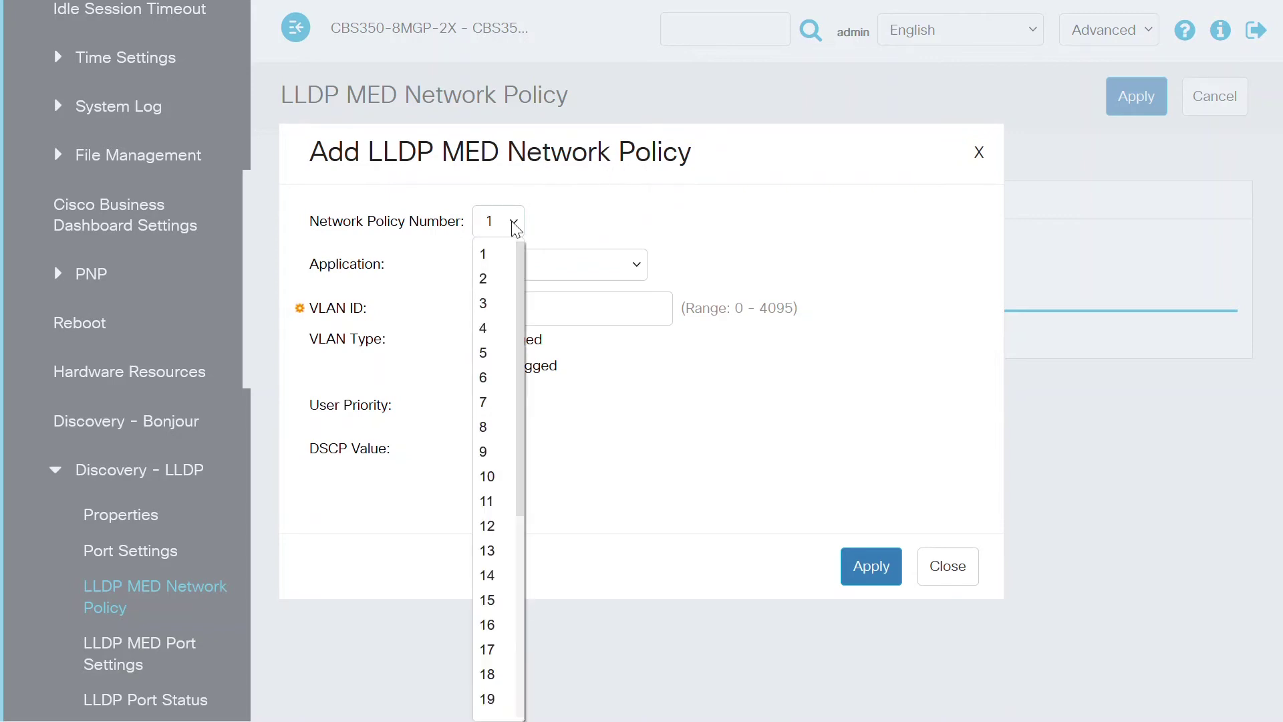
Step: Define policy 1 as Voice with VLAN ID 50 and user priority 5
click(488, 262)
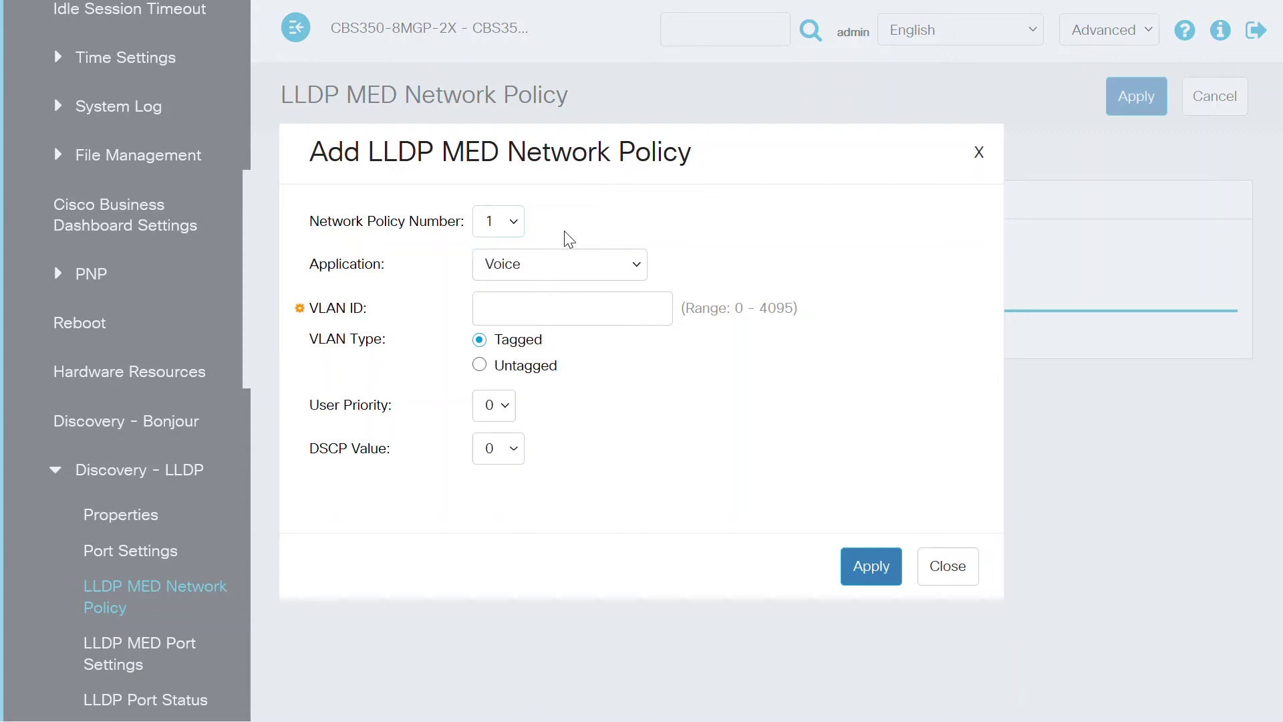
click(585, 264)
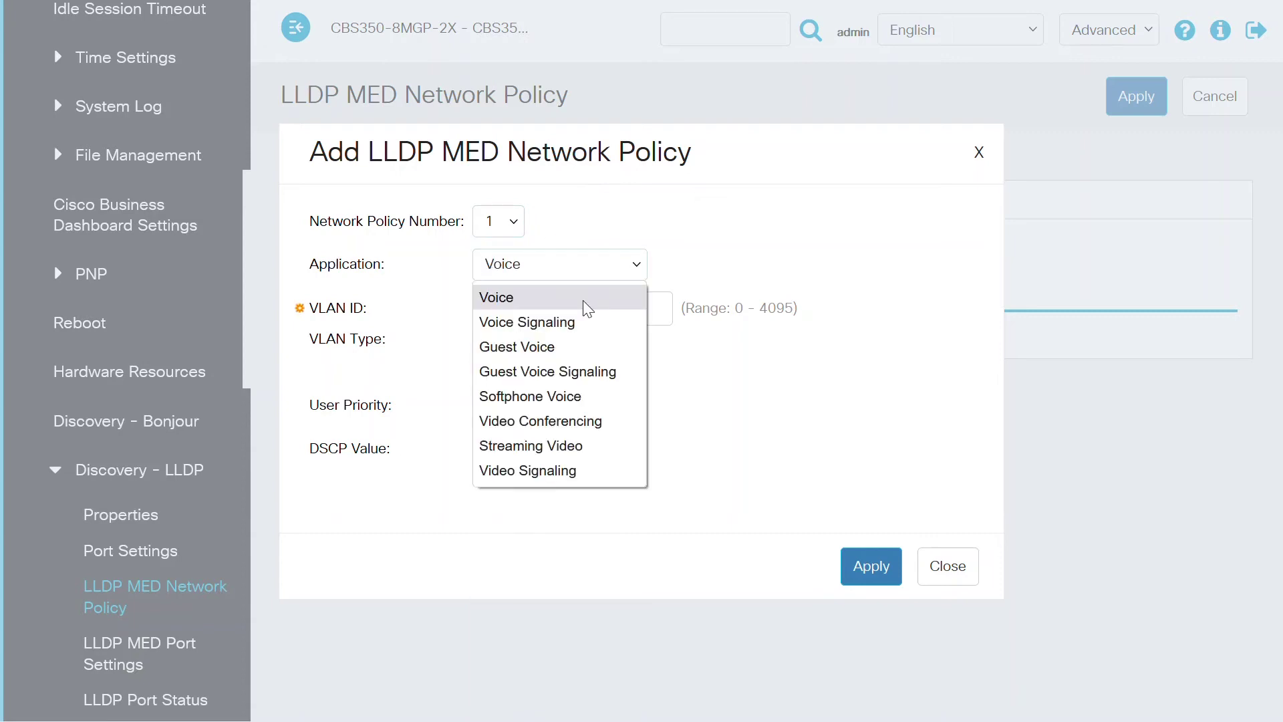
click(508, 301)
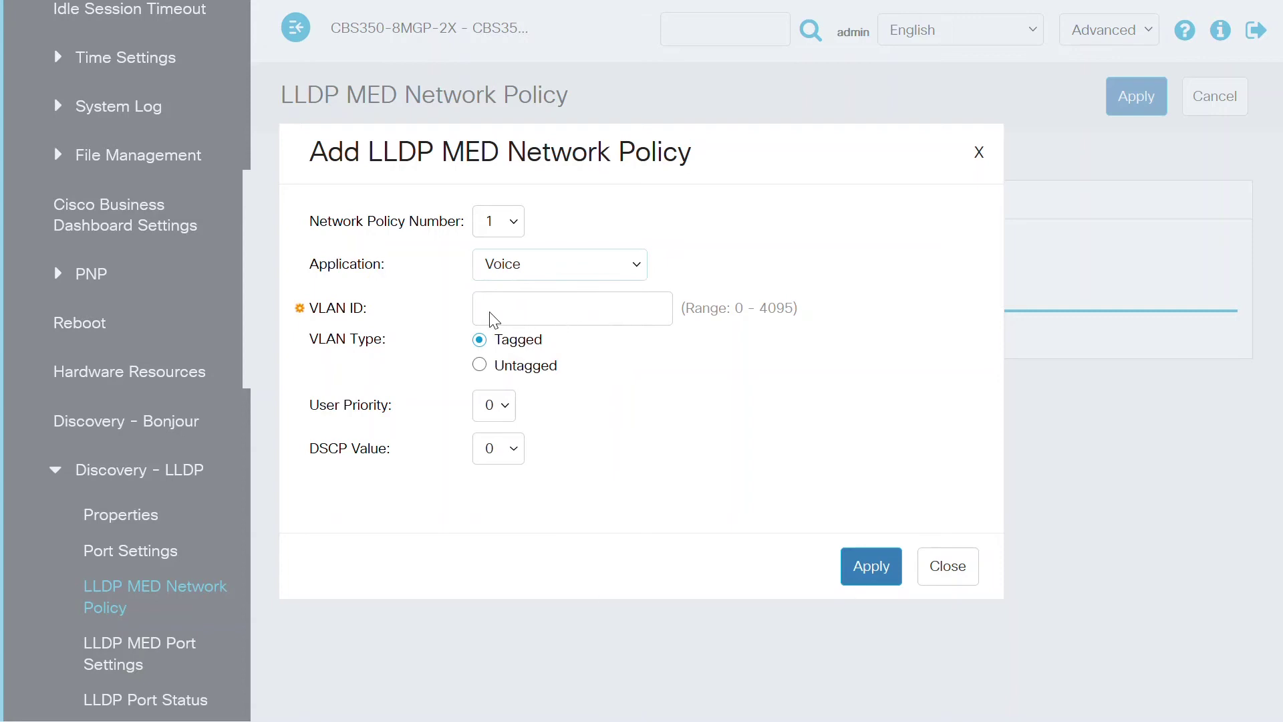
click(499, 312)
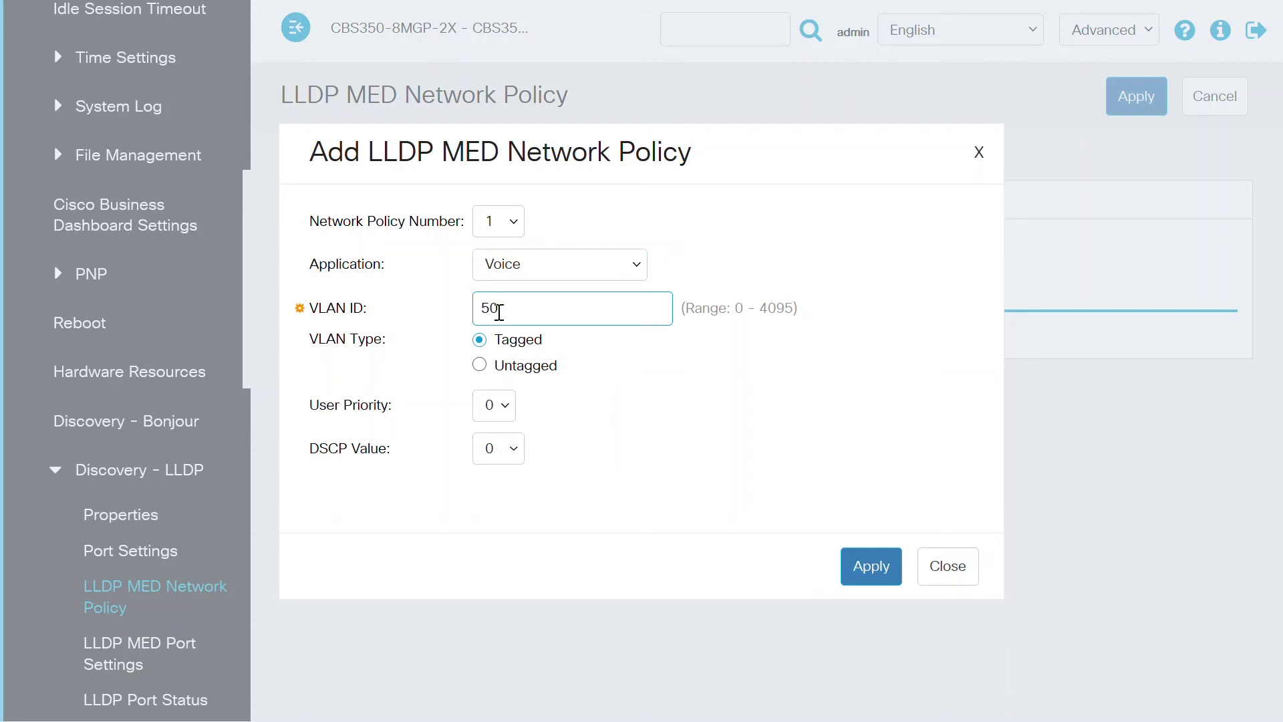
click(686, 361)
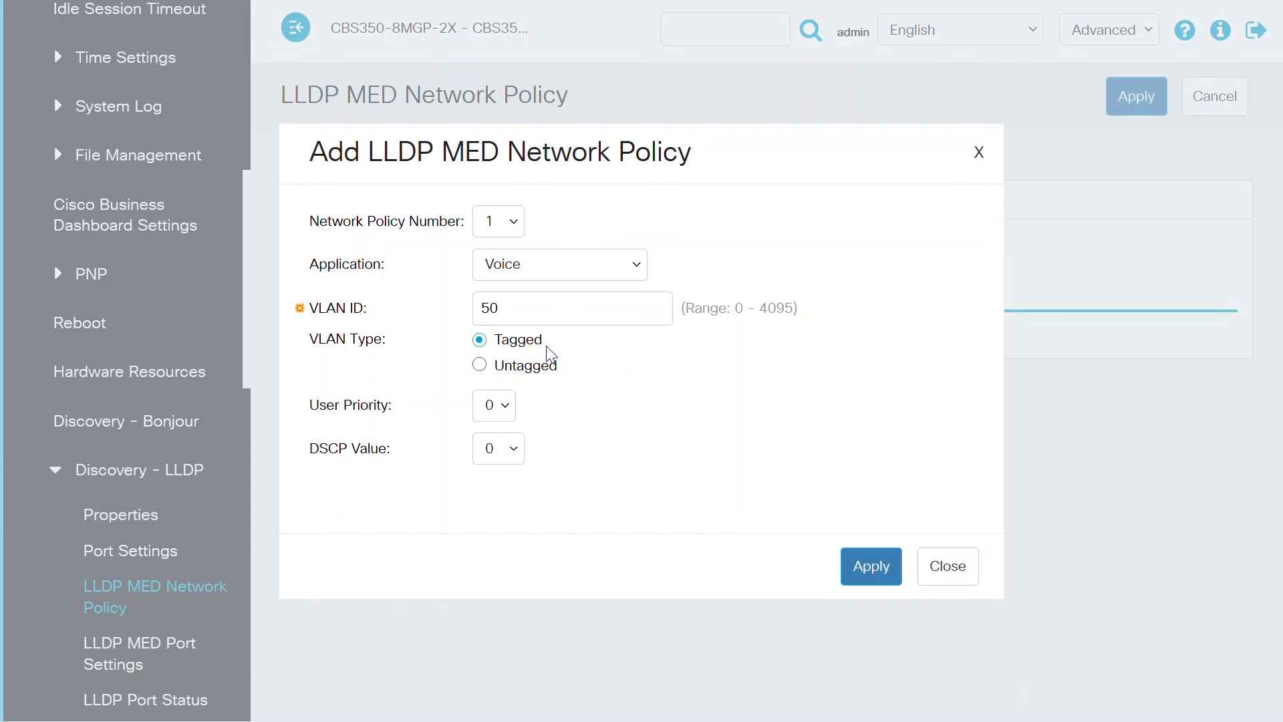
click(503, 407)
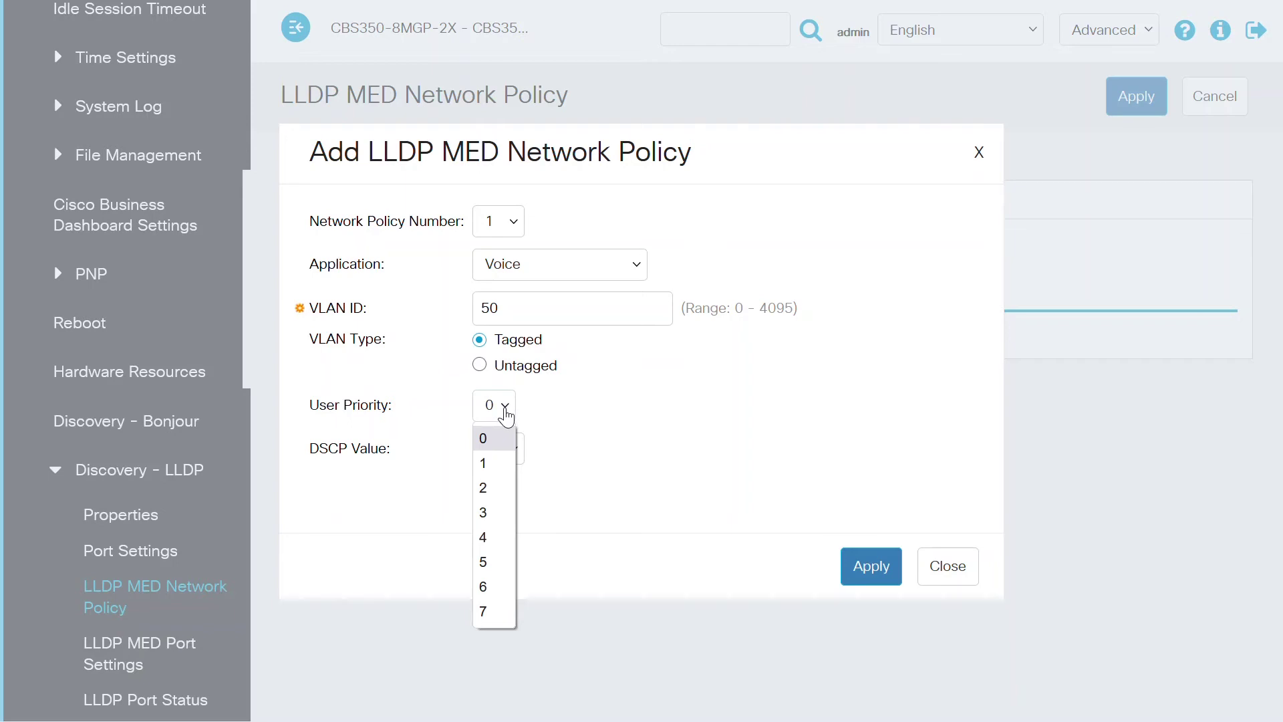
click(487, 565)
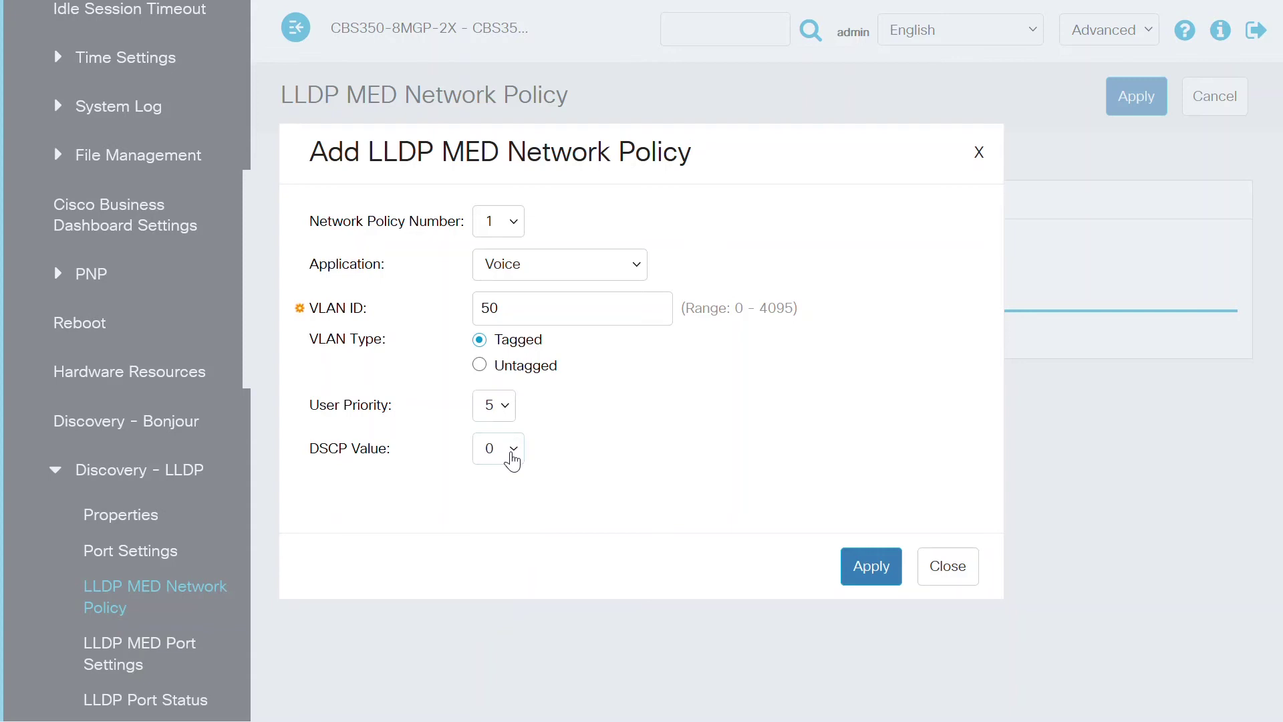
Step: Set DSCP to 46, save the policy, and move to LLDP MED Port Settings
click(513, 461)
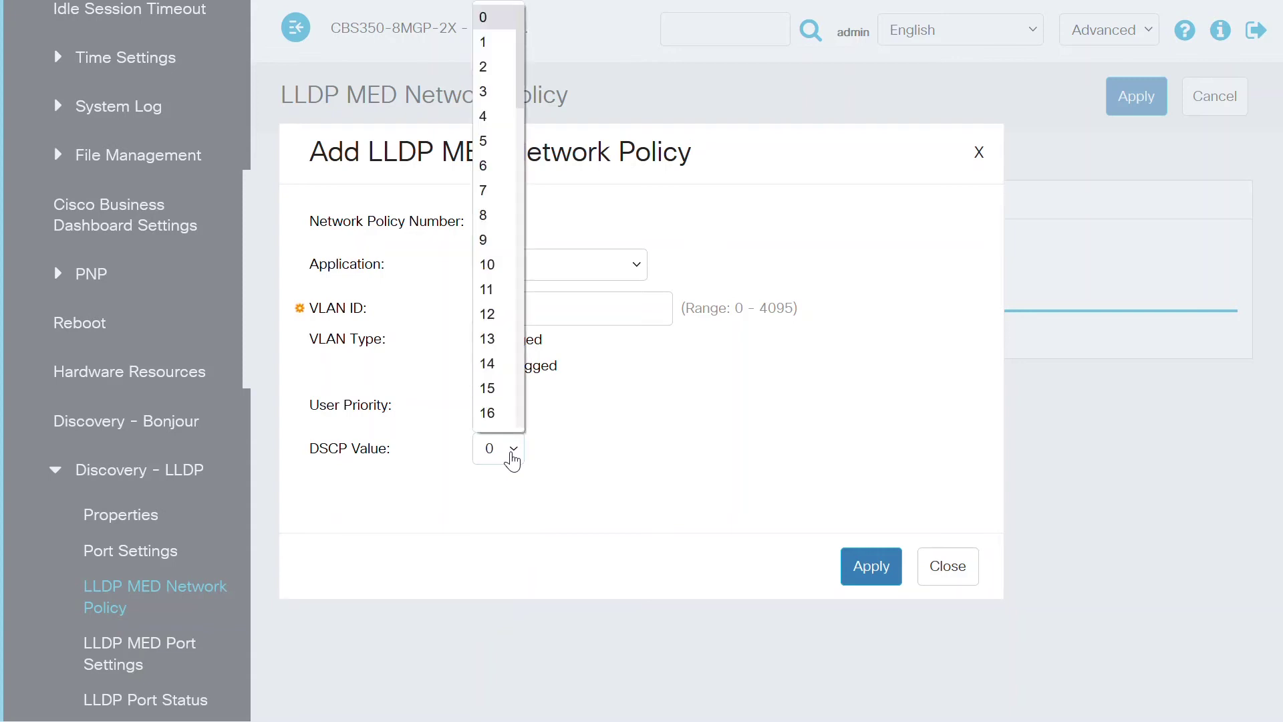
drag(521, 93, 534, 329)
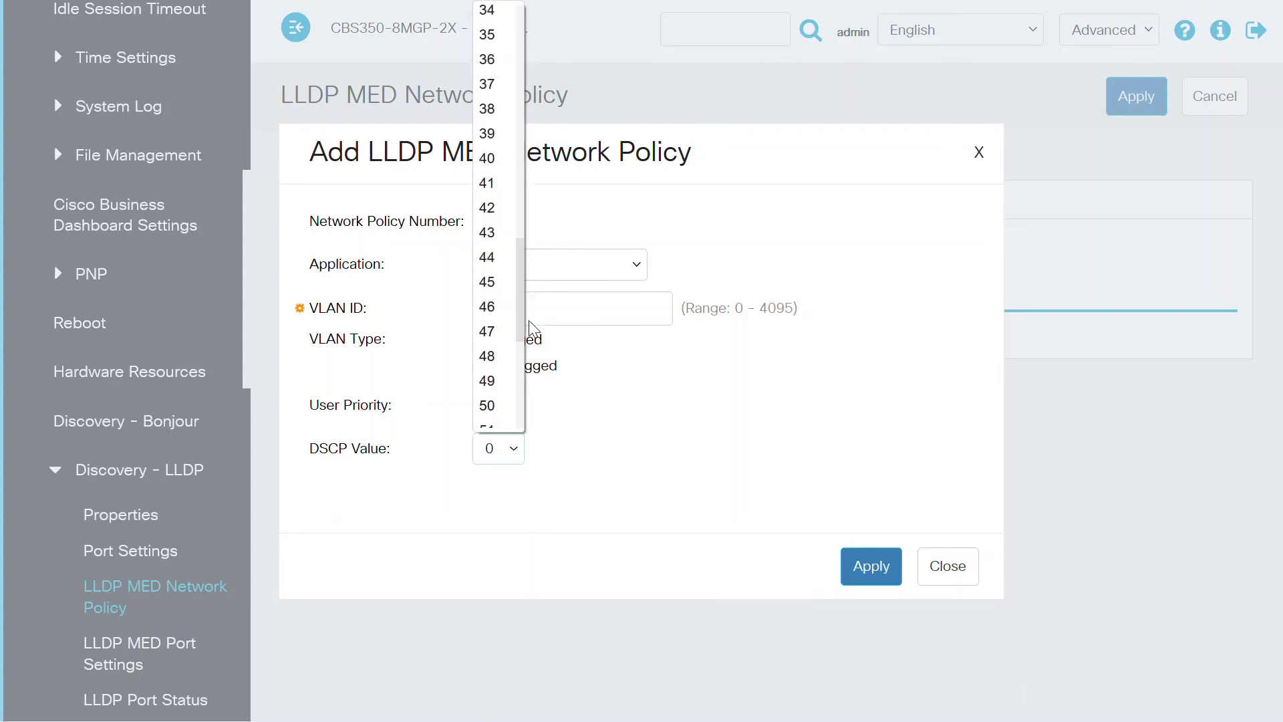
click(490, 307)
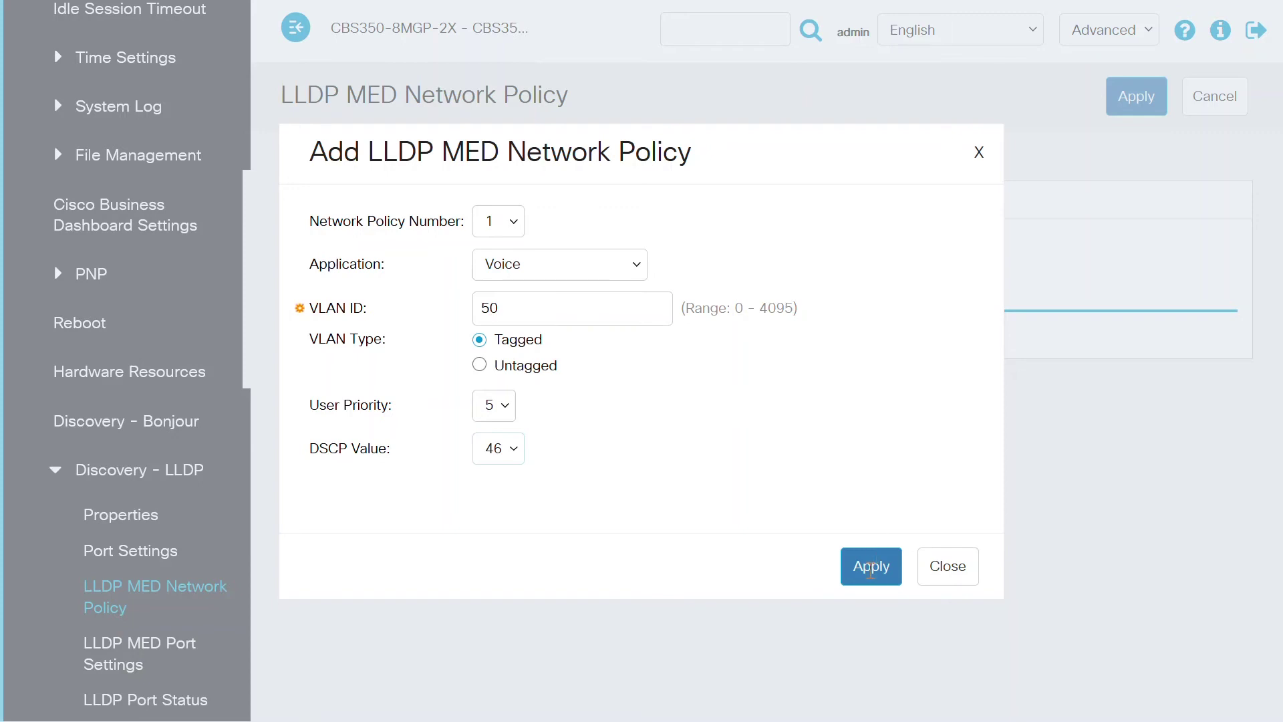
click(872, 568)
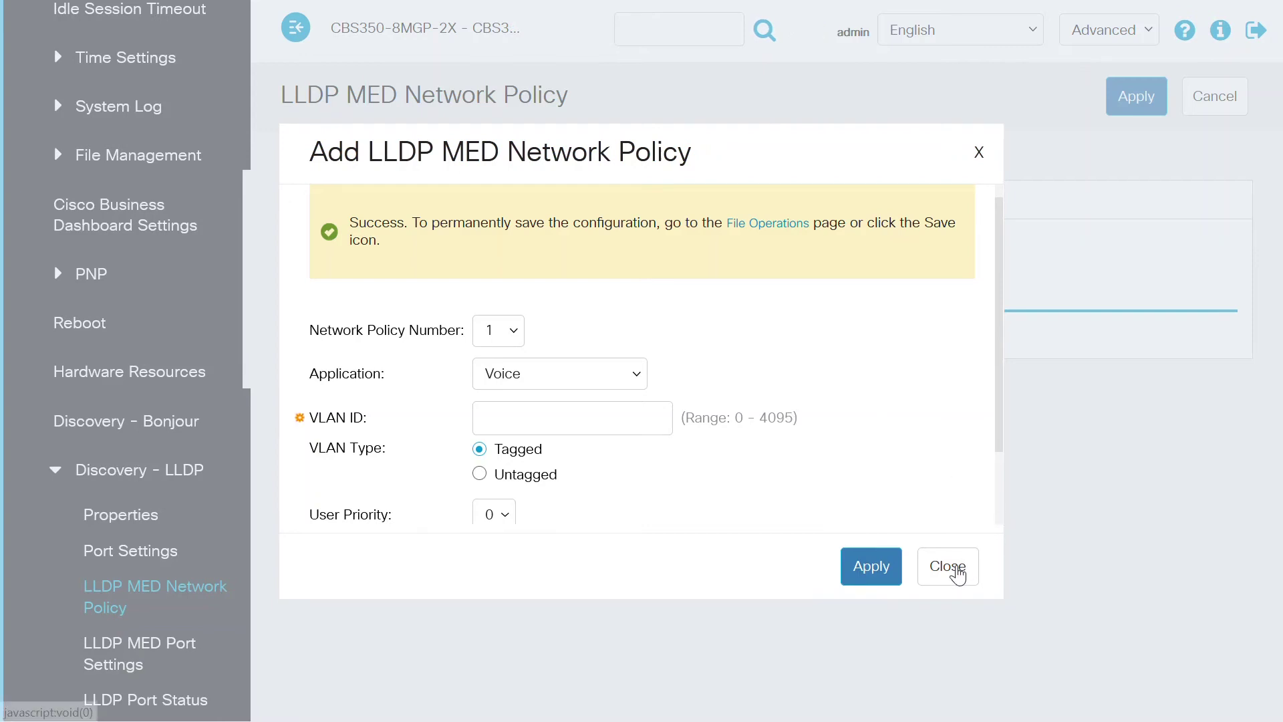
click(949, 567)
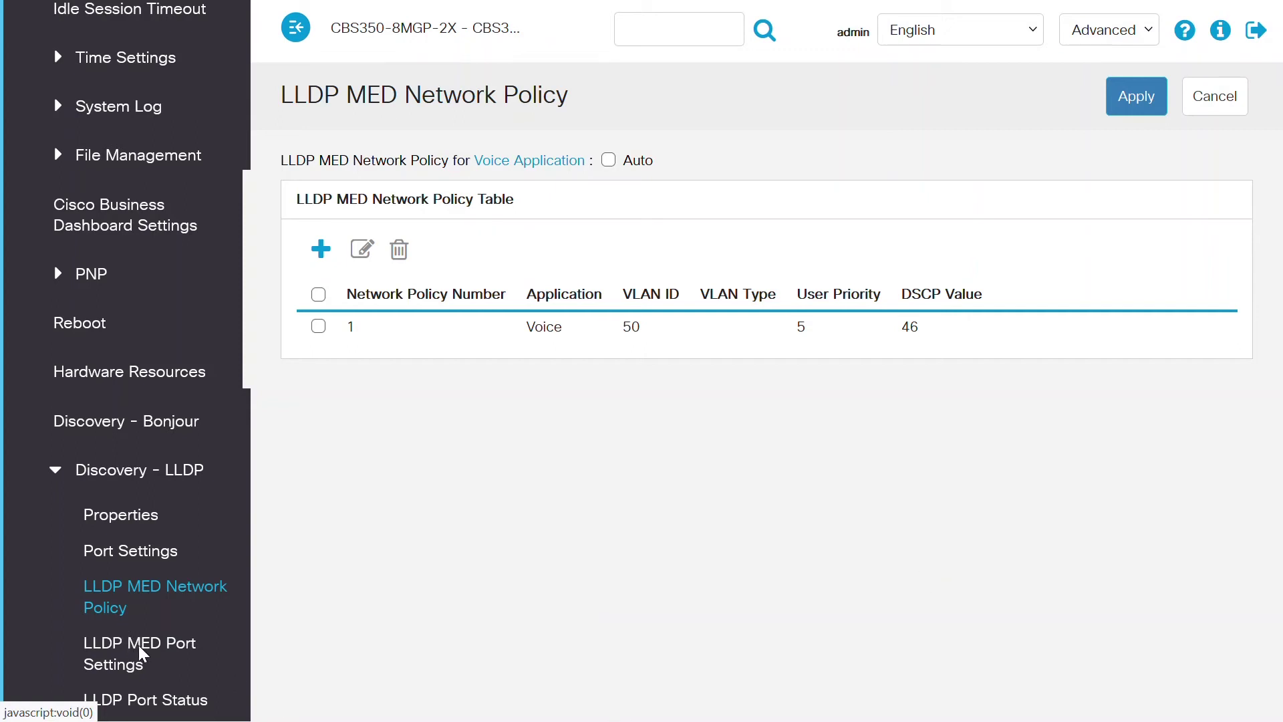
click(136, 655)
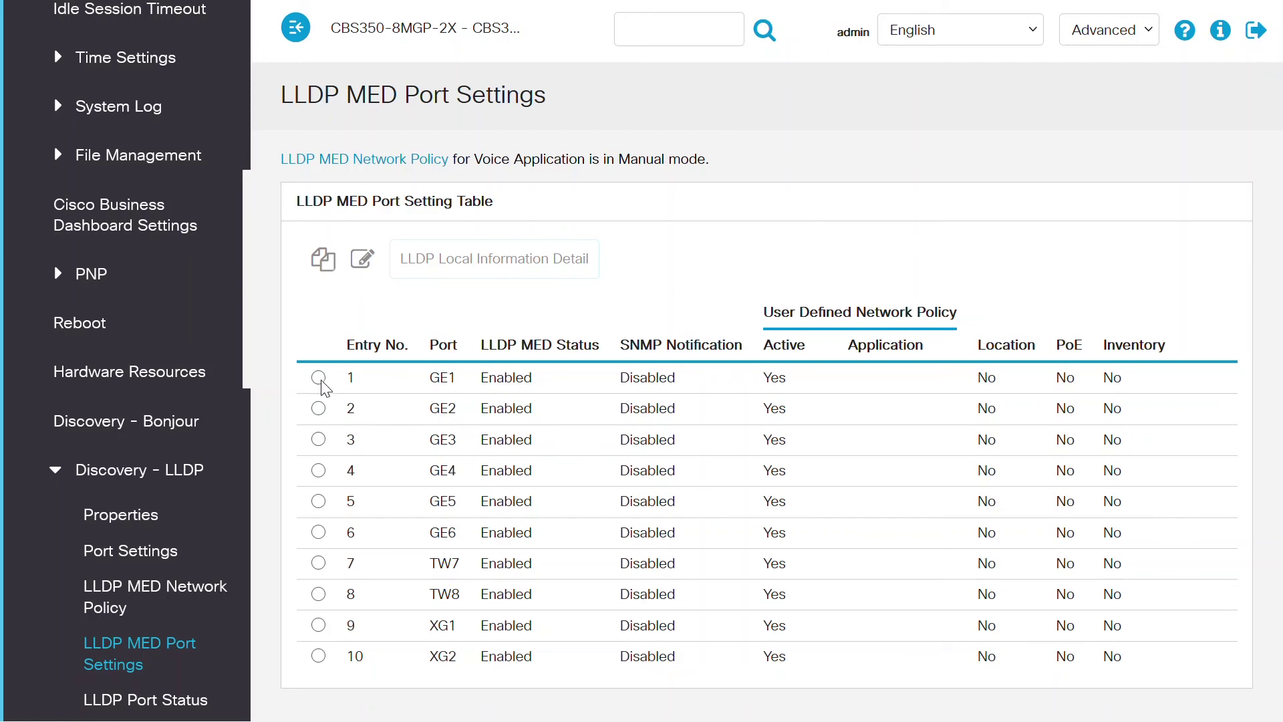
Step: Open the LLDP MED edit settings for port GE1
click(319, 378)
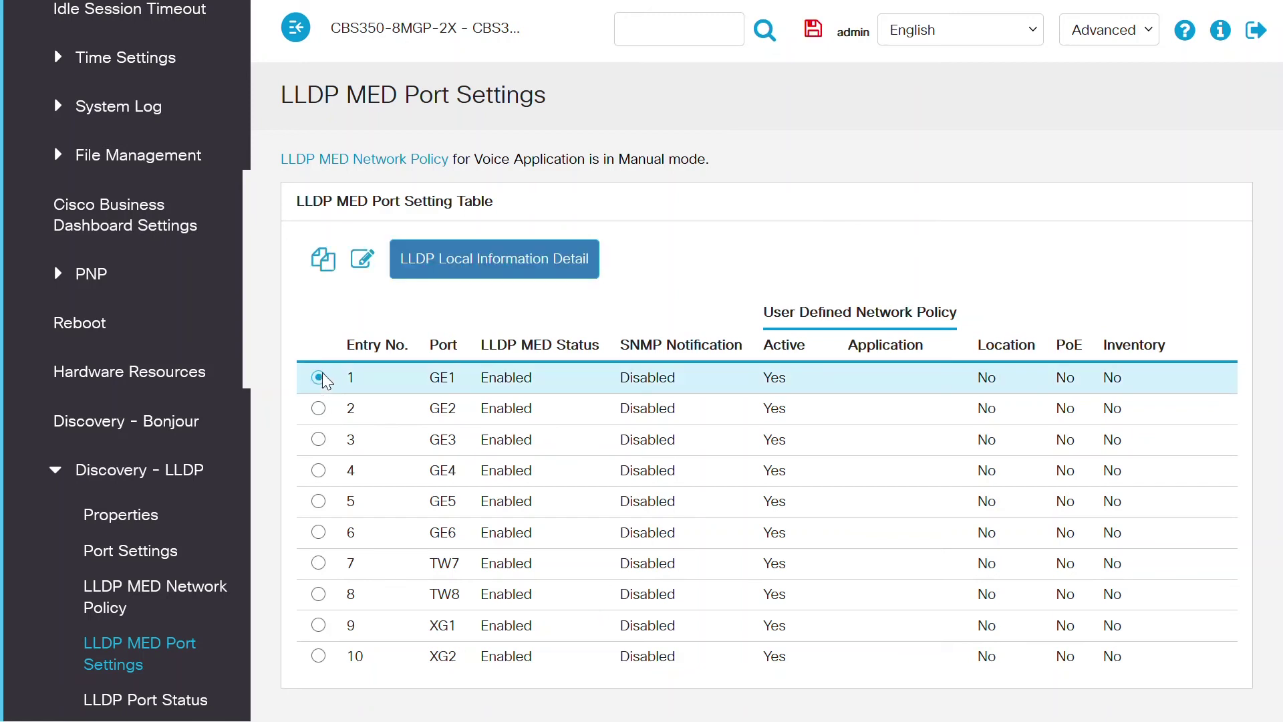
click(363, 259)
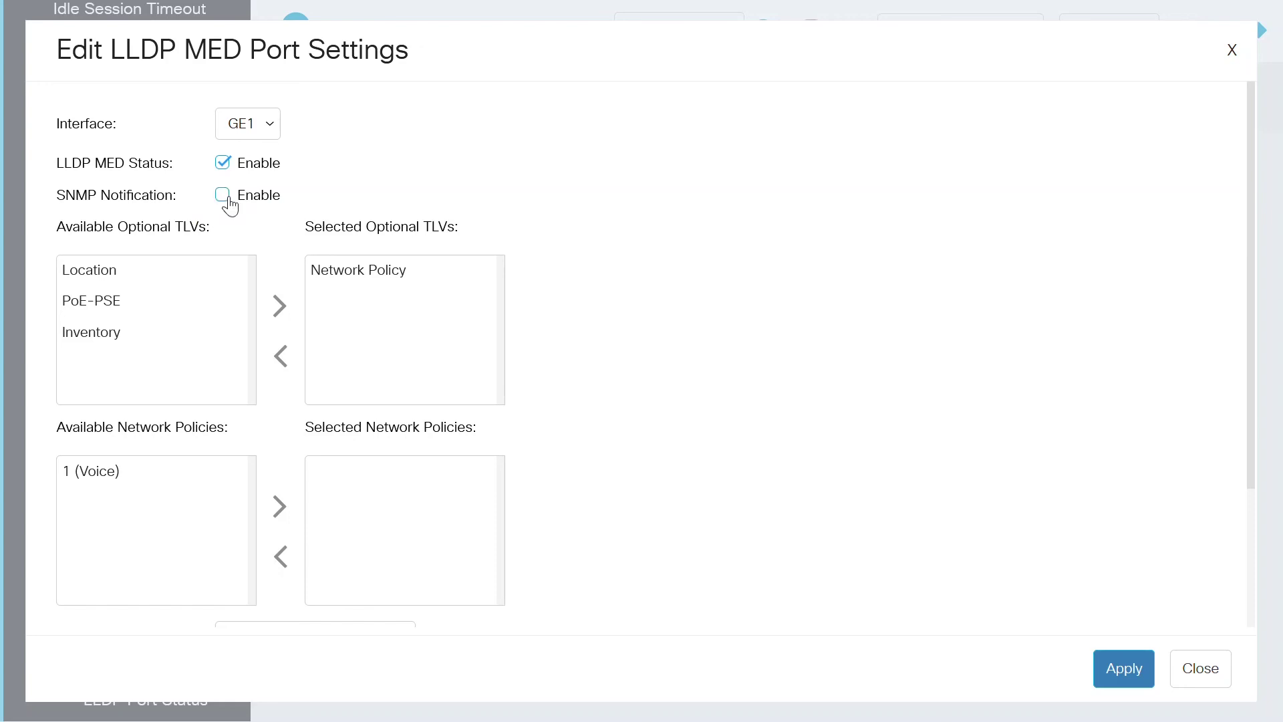
Step: Enable SNMP notification on GE1 and move policy 1 (Voice) into its selected policies
click(223, 195)
click(111, 476)
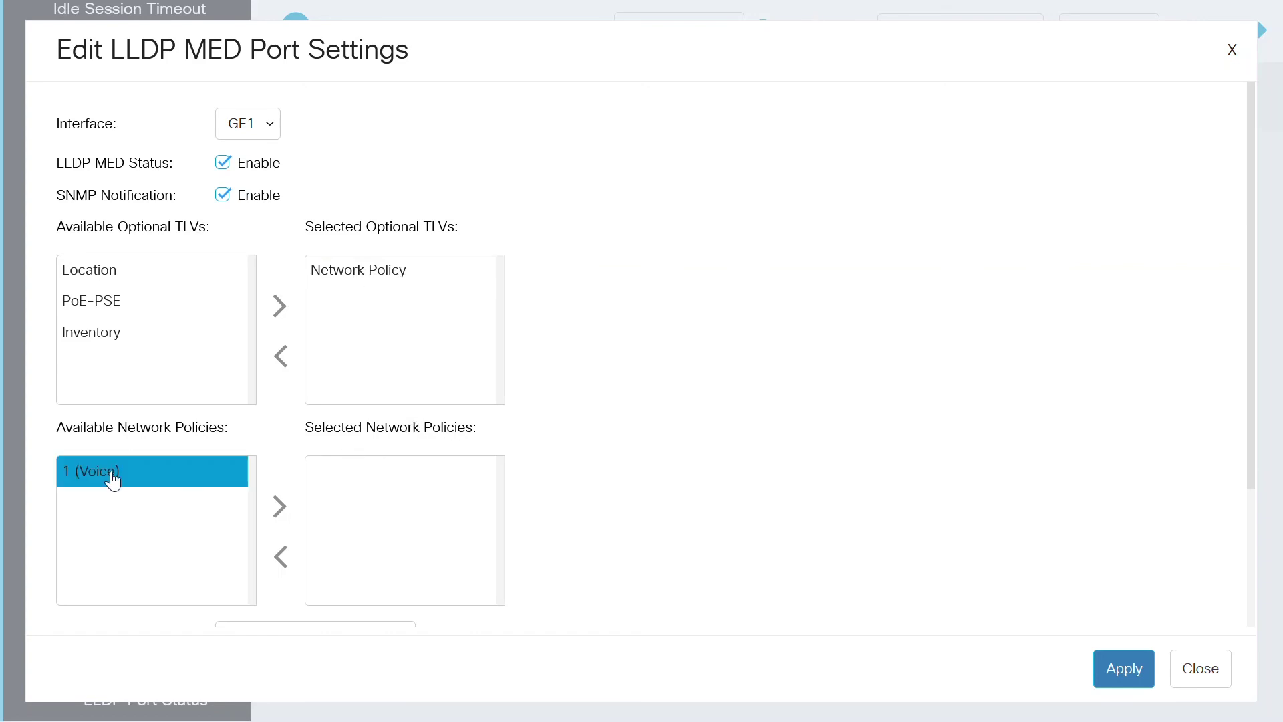
click(112, 477)
click(280, 507)
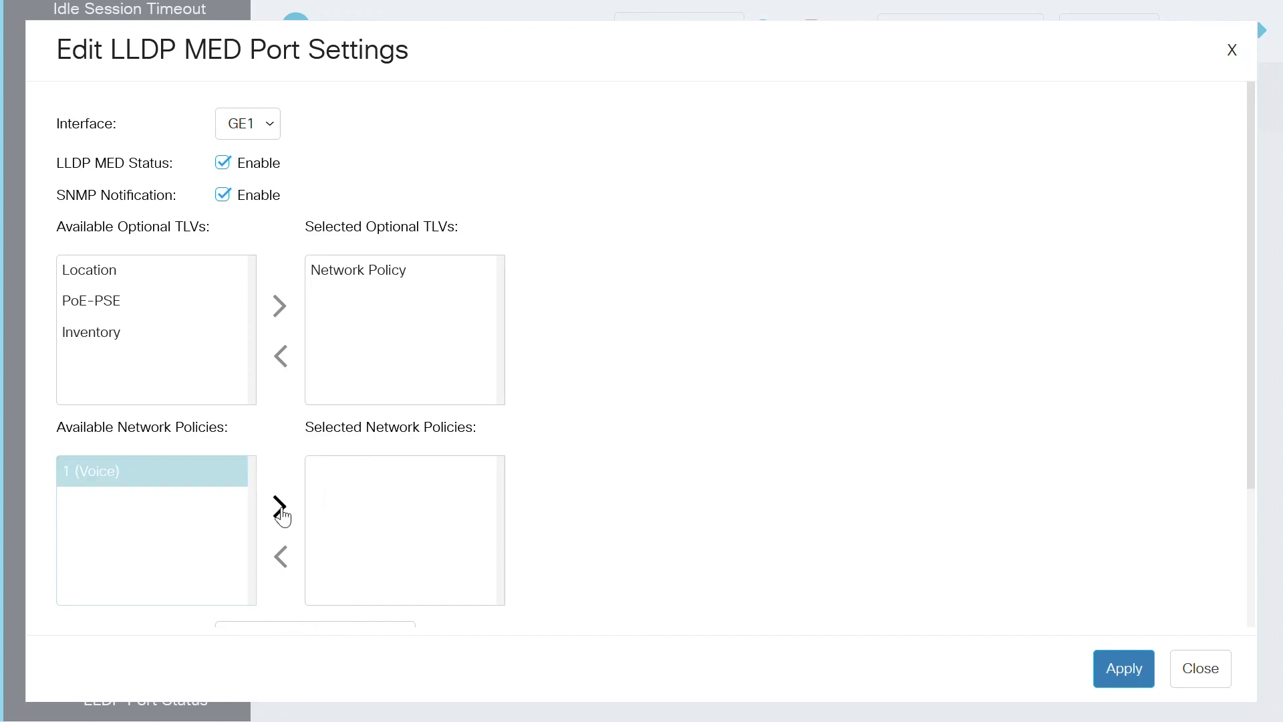
click(280, 508)
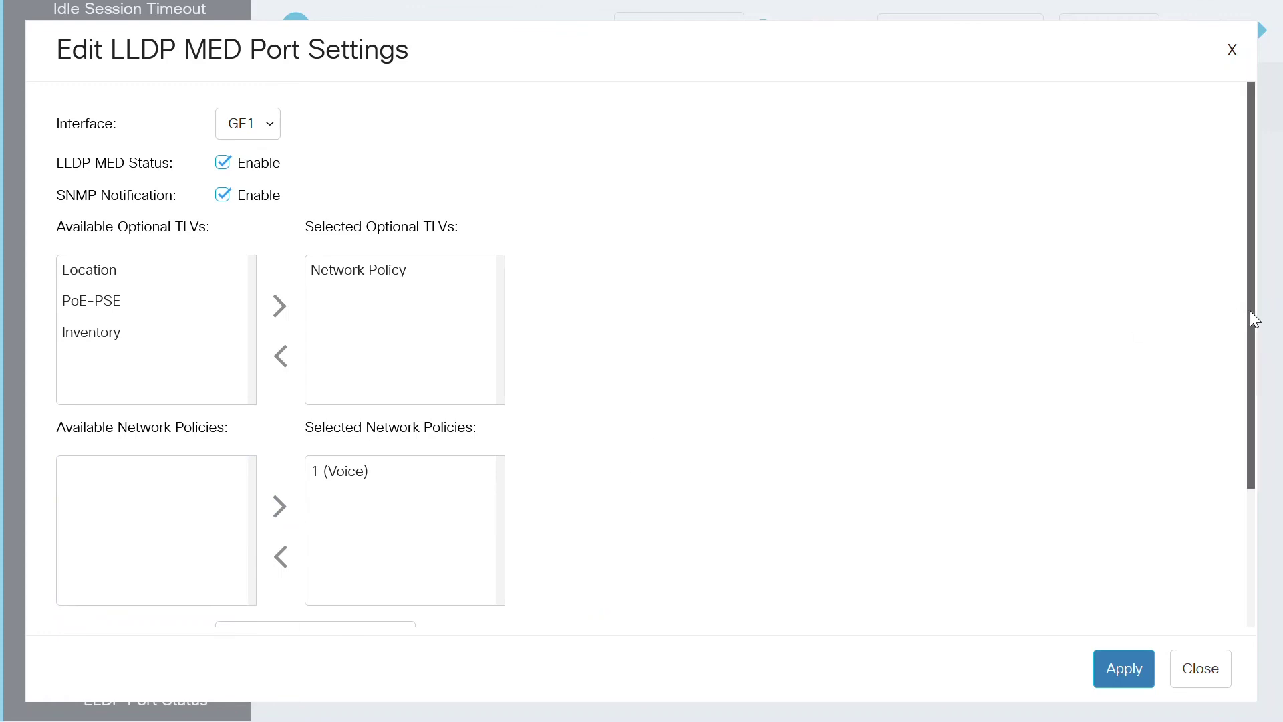
drag(1250, 310, 1249, 535)
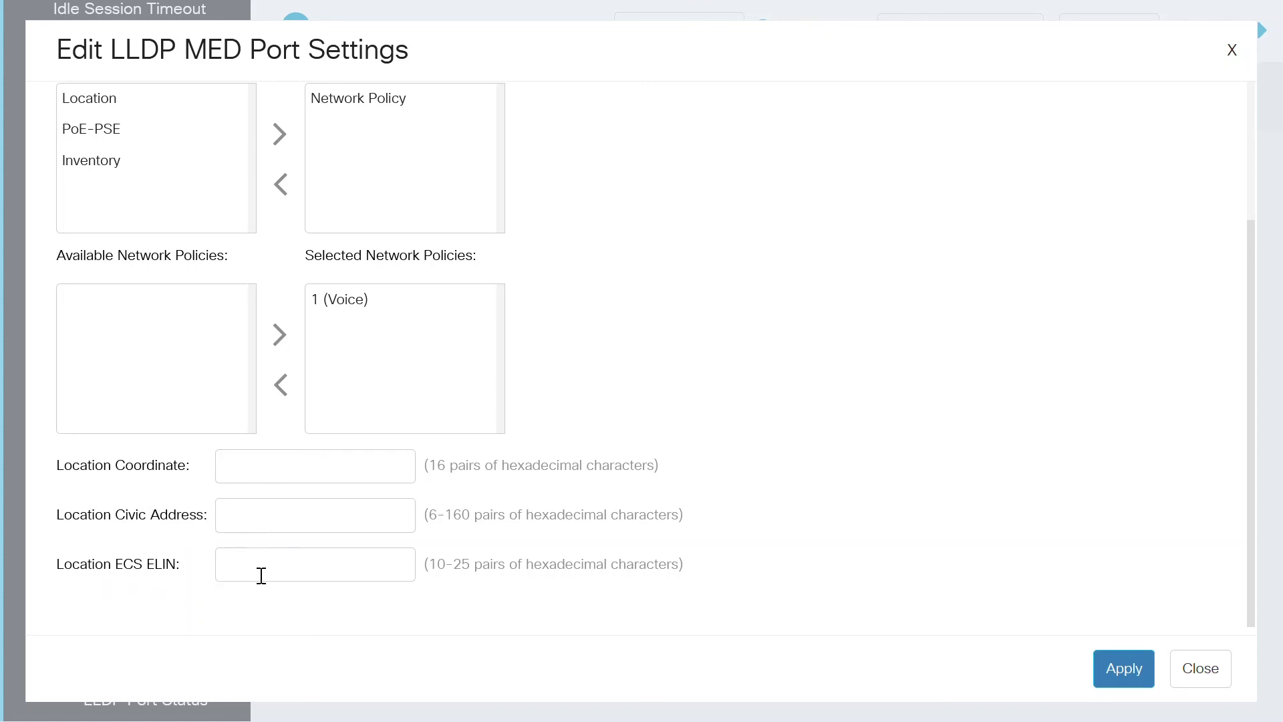
click(338, 523)
key(ctrl+v)
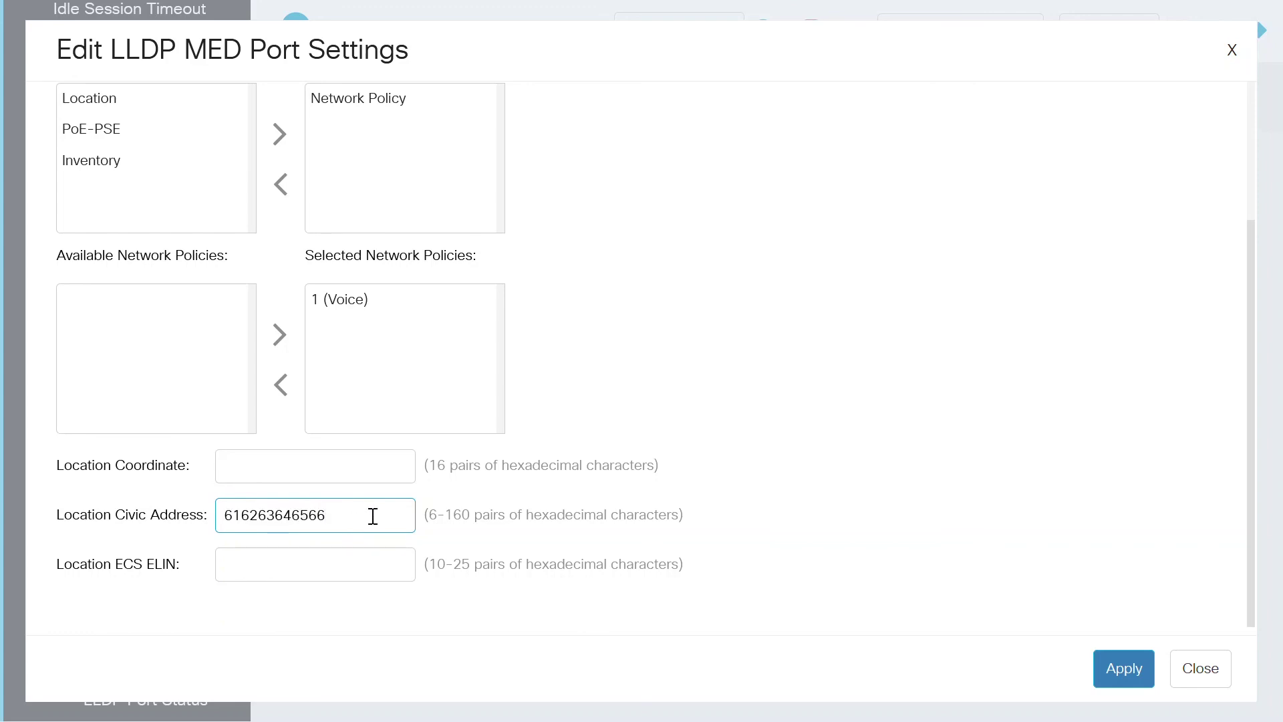
key(BackSpace)
key(BackSpace)
key(BackSpace)
key(BackSpace)
key(BackSpace)
key(BackSpace)
key(BackSpace)
key(BackSpace)
key(BackSpace)
key(BackSpace)
key(BackSpace)
click(1119, 680)
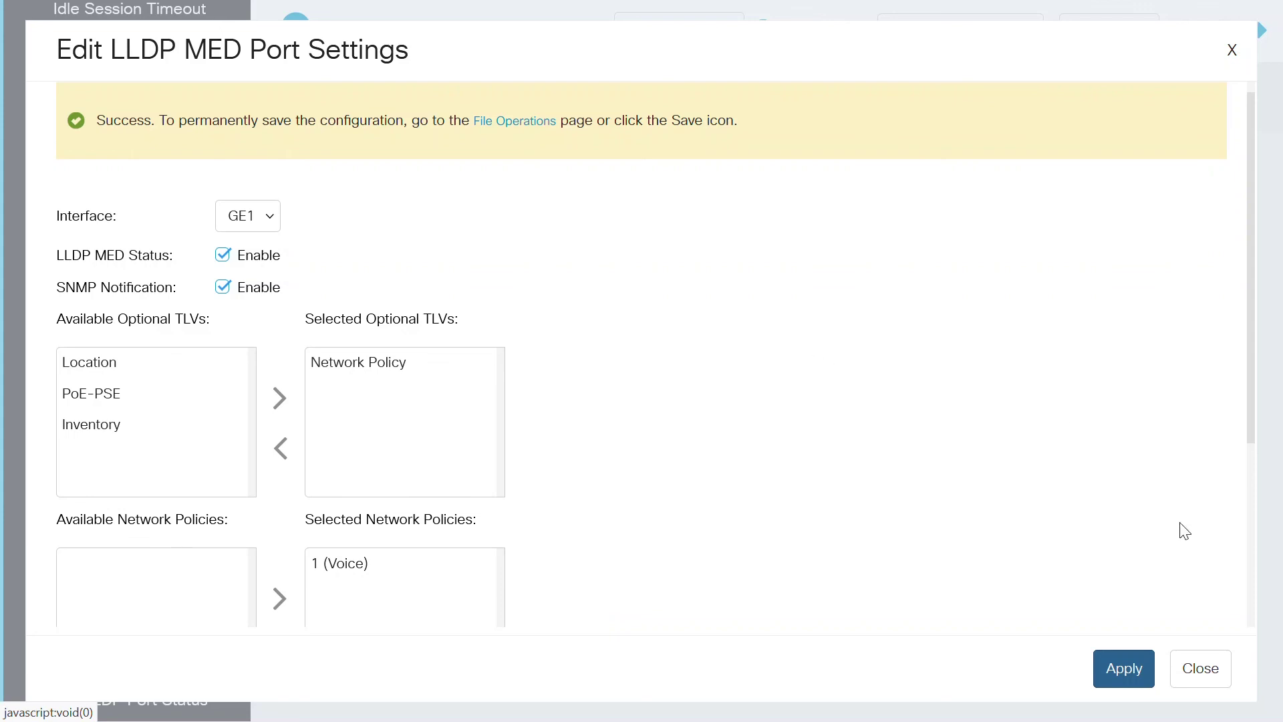
Step: Close the GE1 edit dialog to return to the port settings table
click(1206, 675)
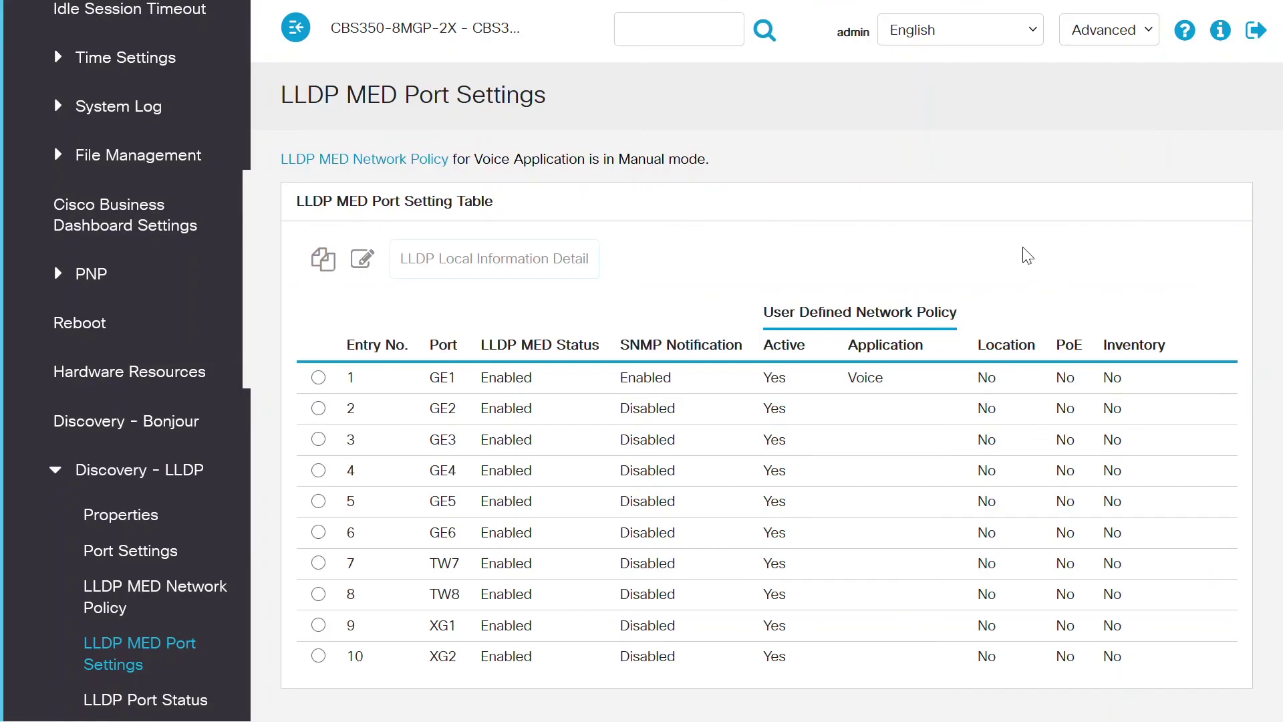
Step: Open the LLDP Port Status page under Discovery - LLDP
click(142, 700)
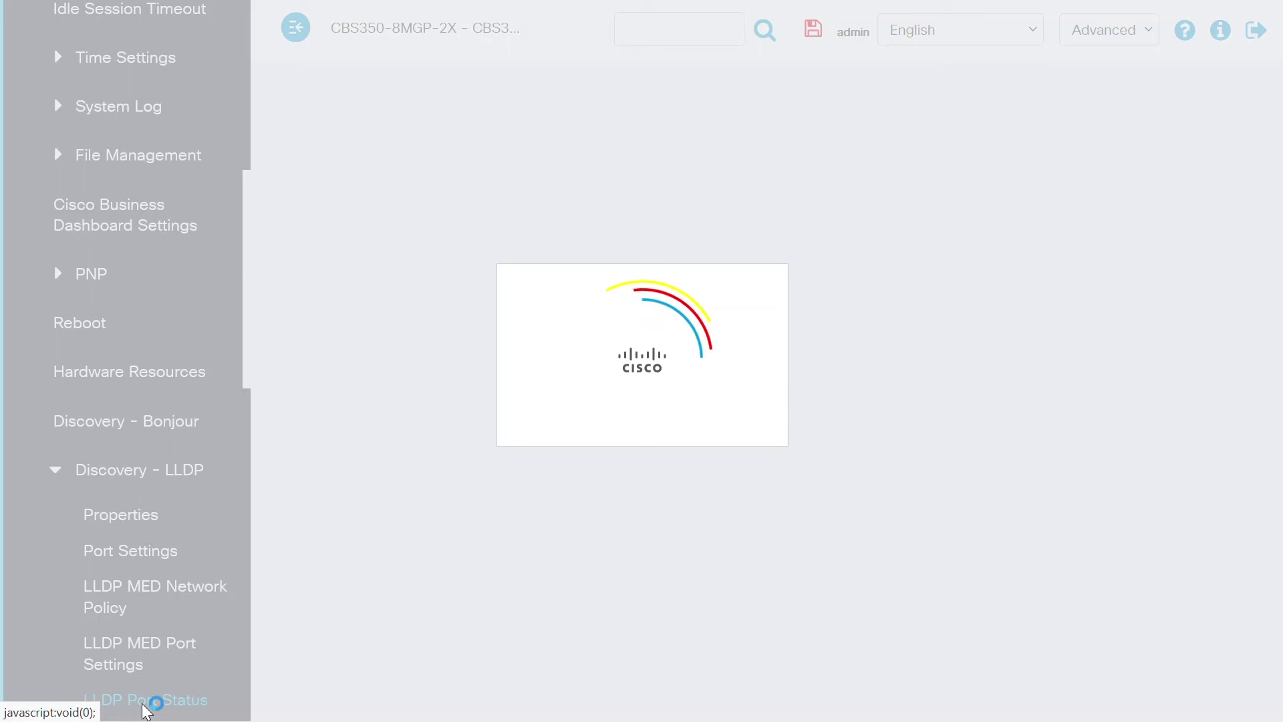